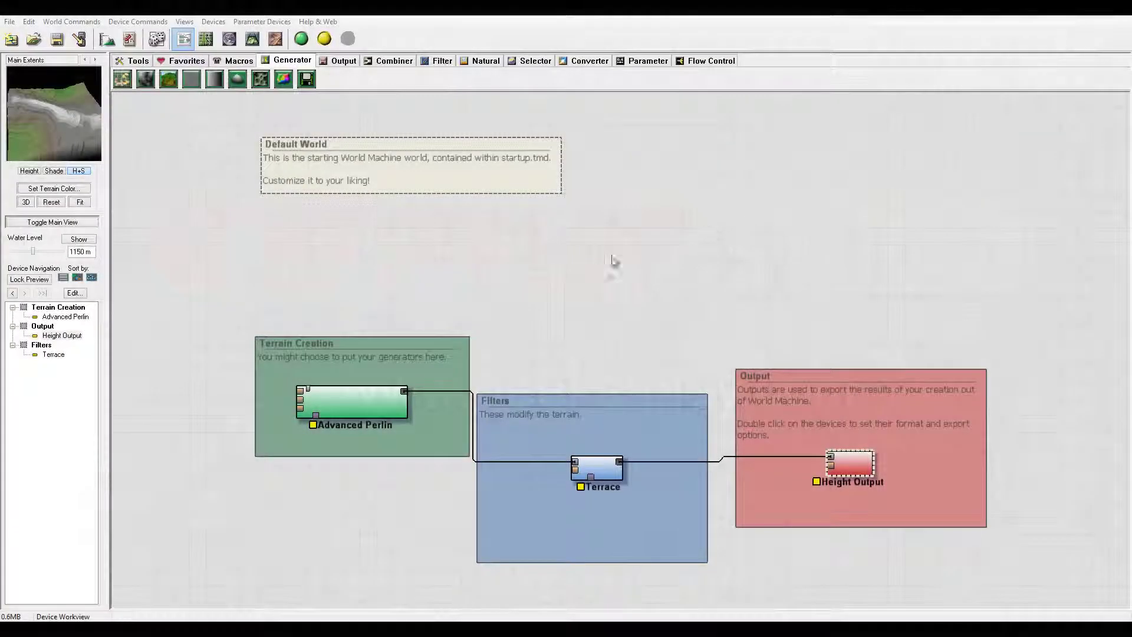
Nudge the device graph slightly up and left in the workview
middle_drag(622, 232, 613, 217)
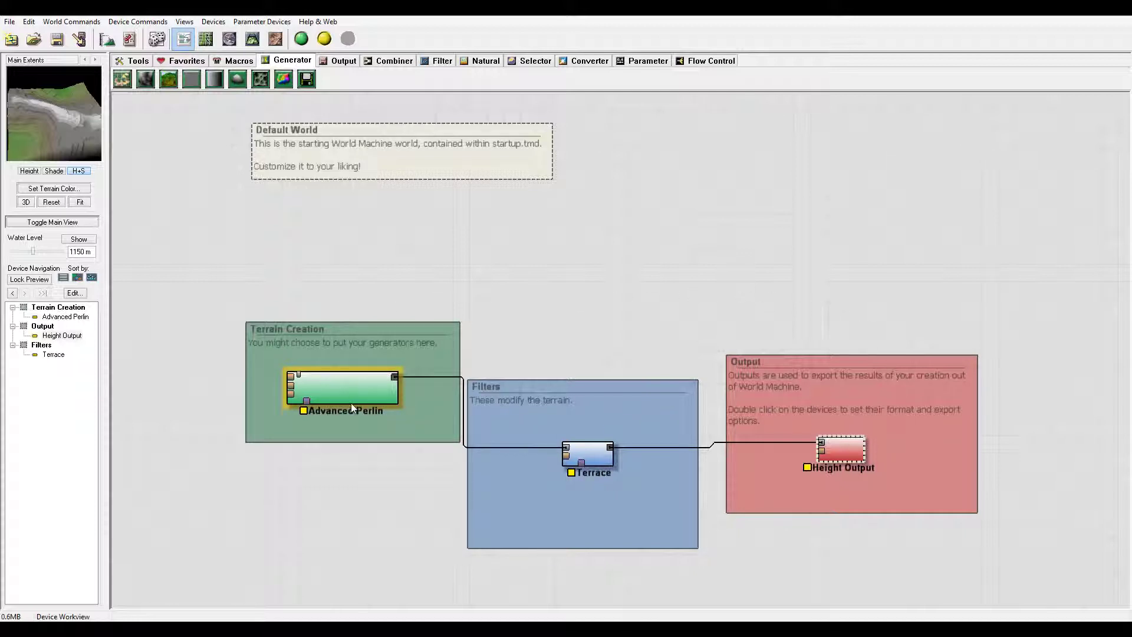
Show the terraced terrain in the 3D view with free camera navigation enabled
click(250, 40)
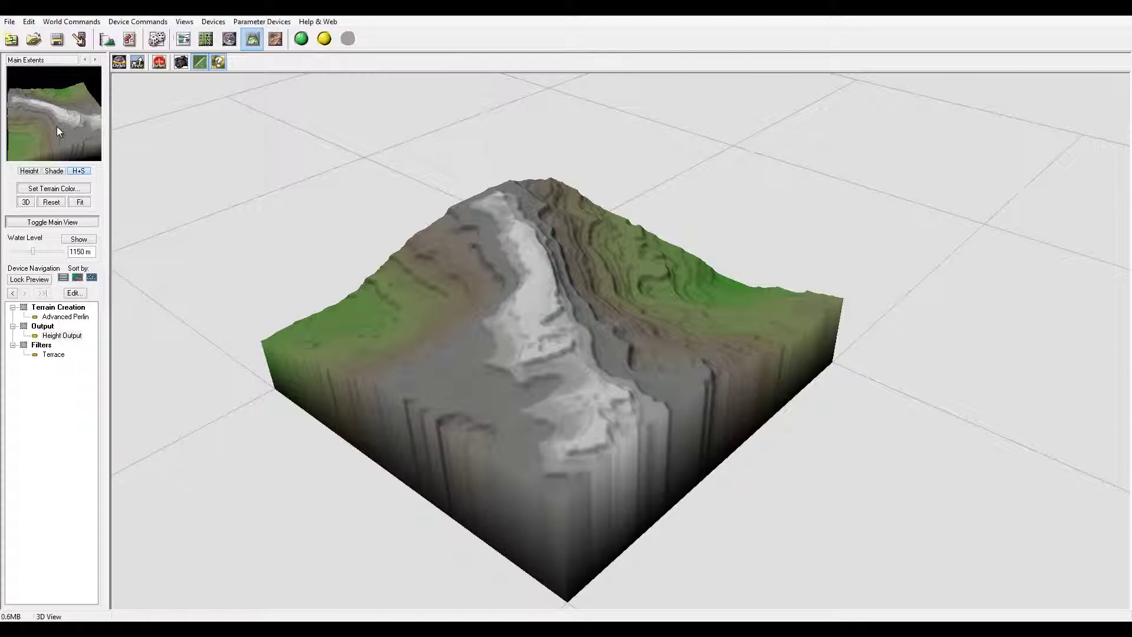
click(137, 62)
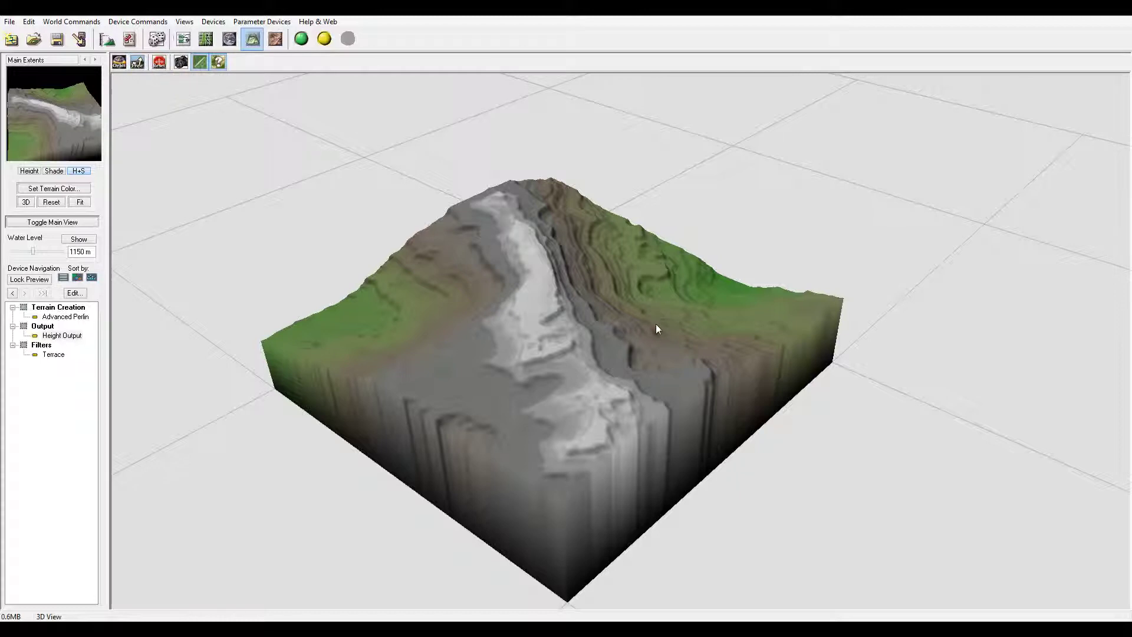
drag(656, 324, 627, 327)
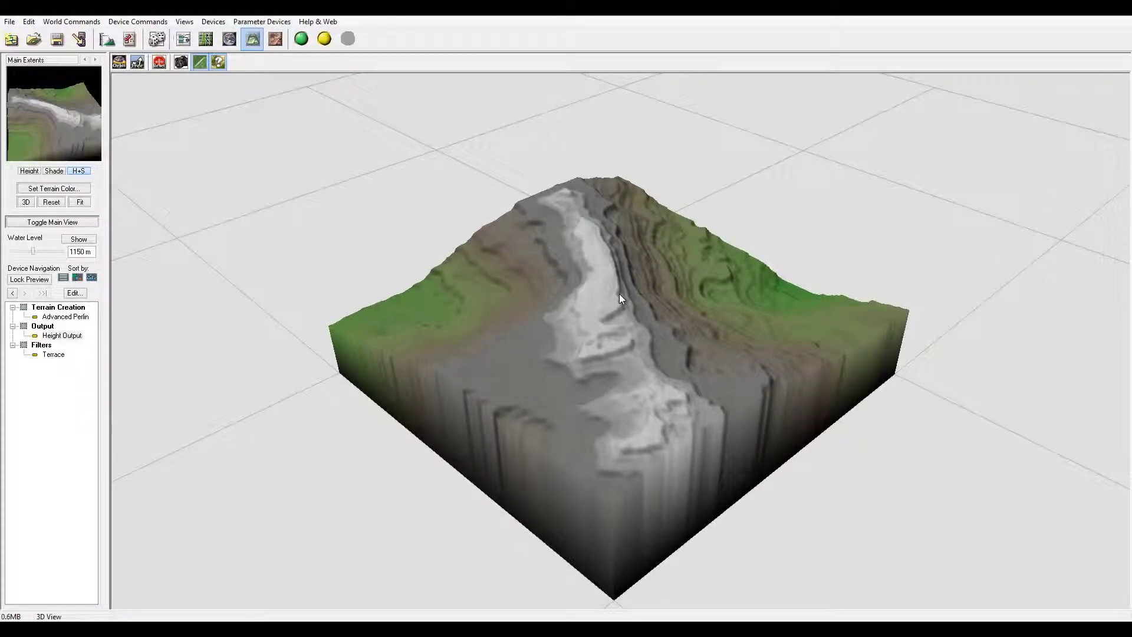
Orbit and tilt the camera to inspect the terraced mountain from several angles
drag(619, 295, 626, 227)
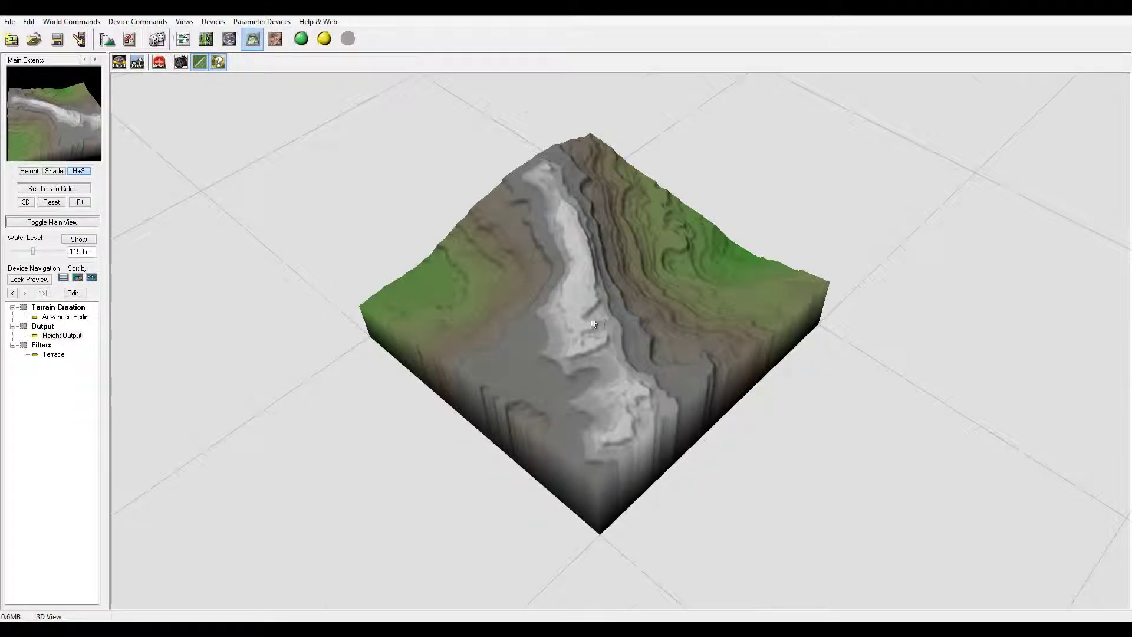
drag(586, 270, 614, 328)
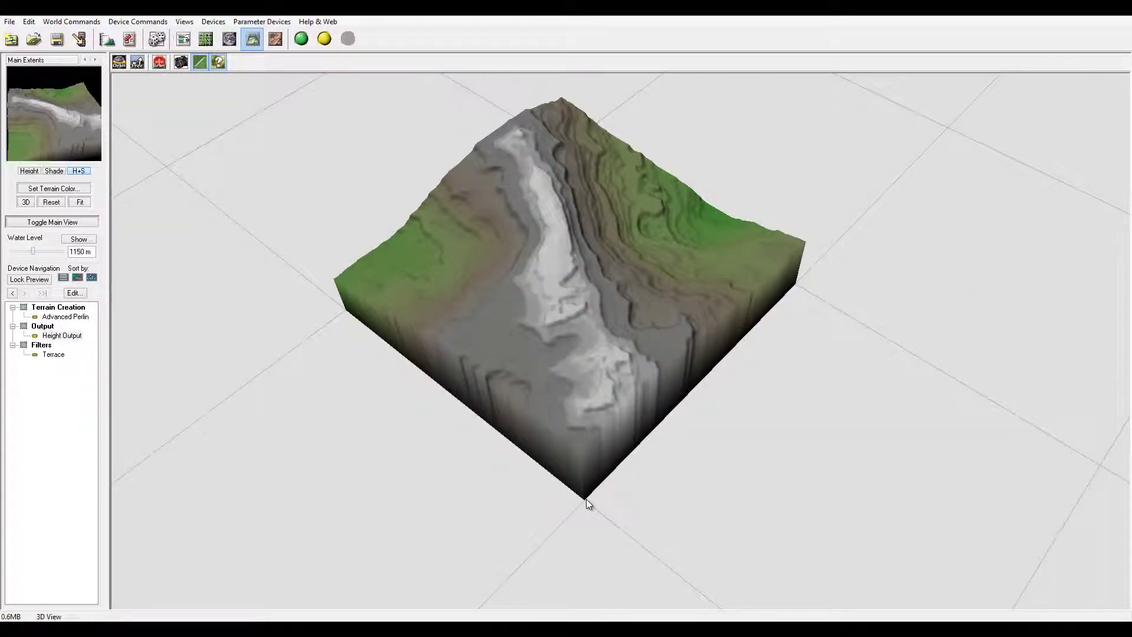
drag(511, 155, 543, 256)
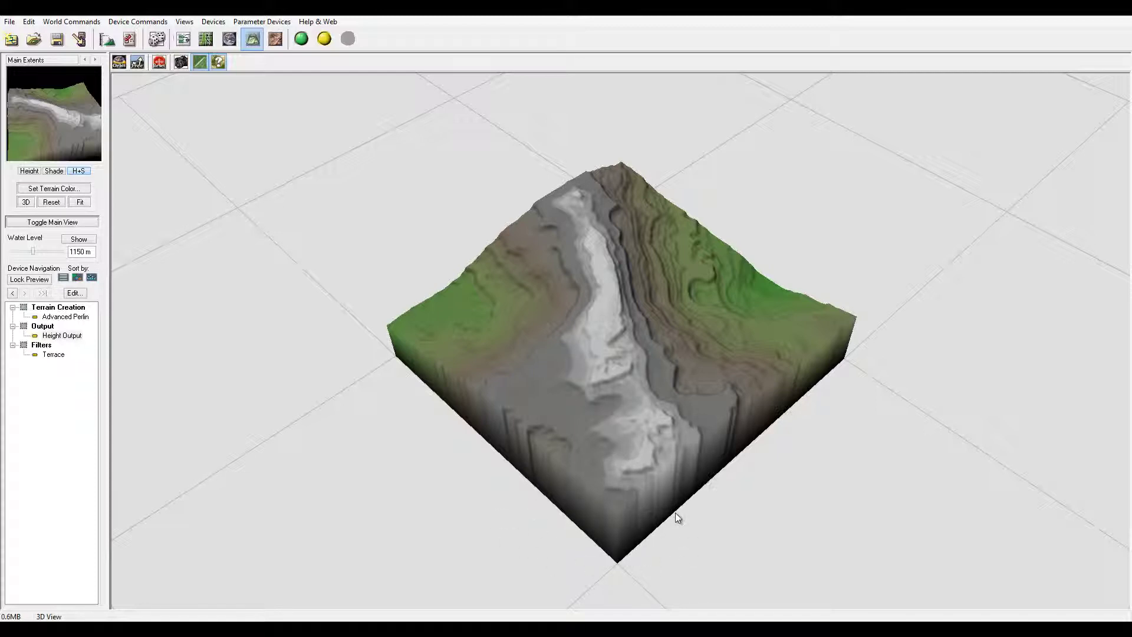
drag(676, 517, 674, 548)
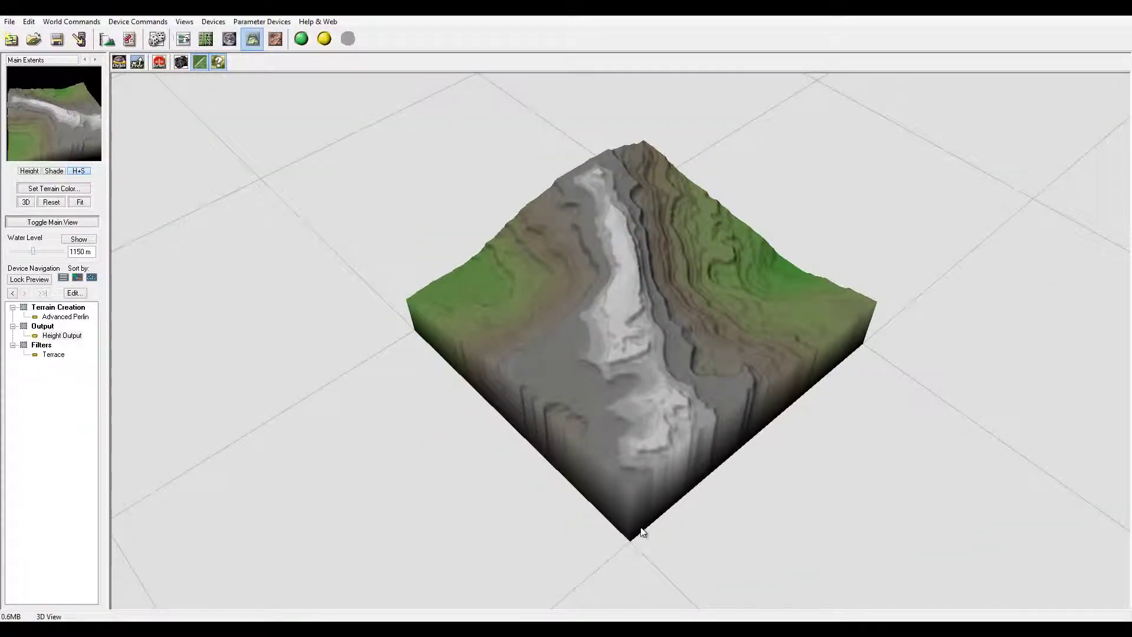
drag(624, 495, 503, 412)
mouse_move(571, 422)
mouse_down()
mouse_move(571, 407)
mouse_move(571, 426)
mouse_up()
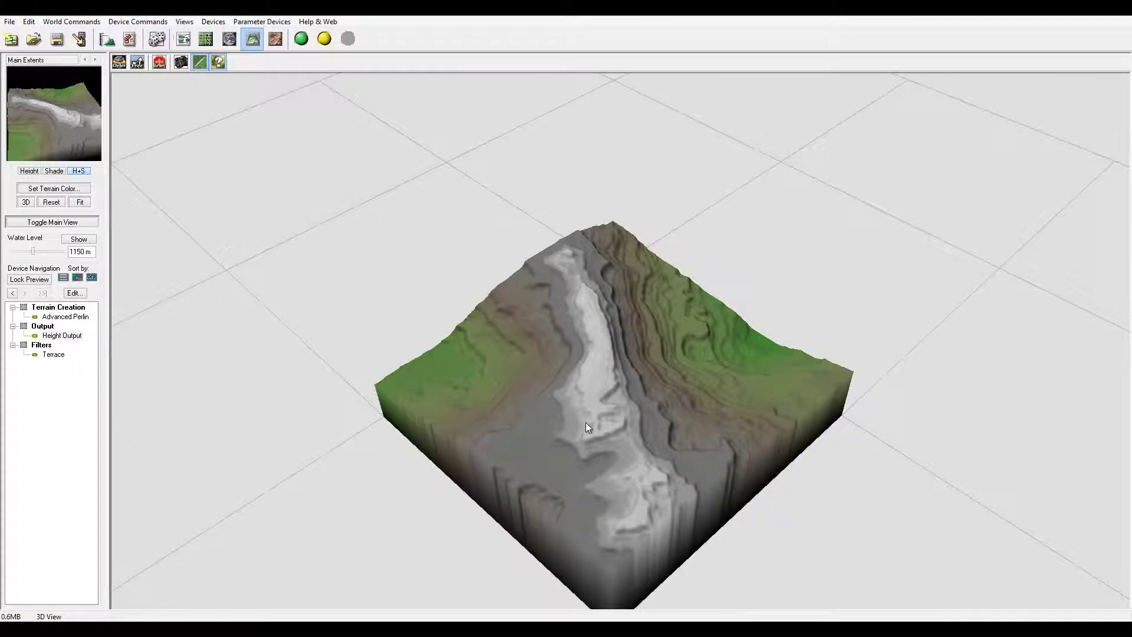
middle_drag(579, 413, 705, 432)
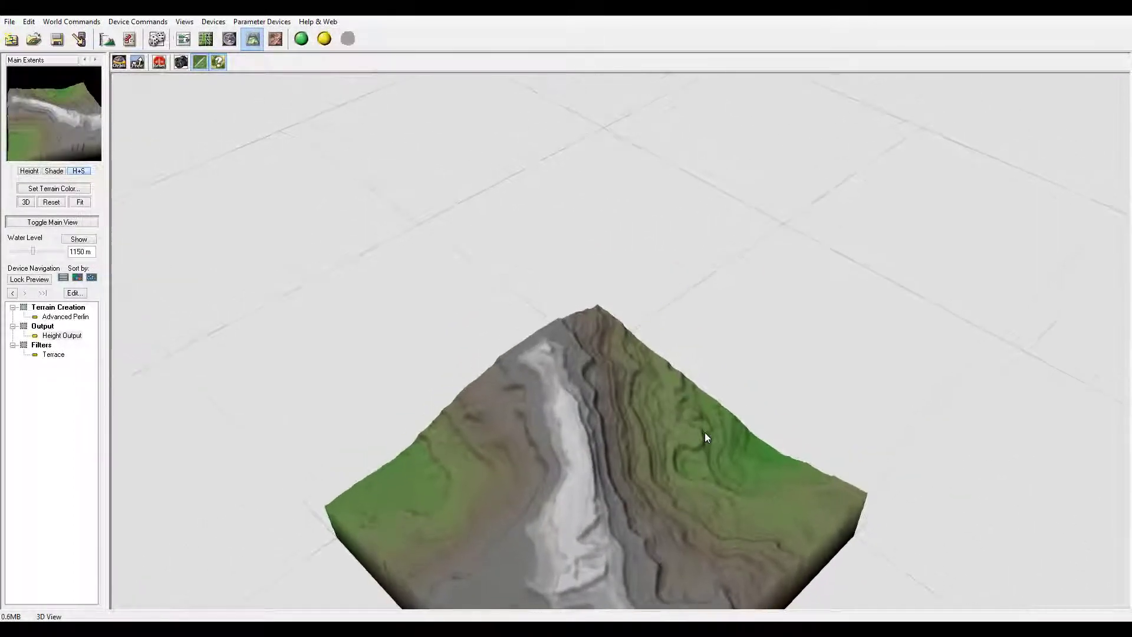
drag(712, 467, 397, 513)
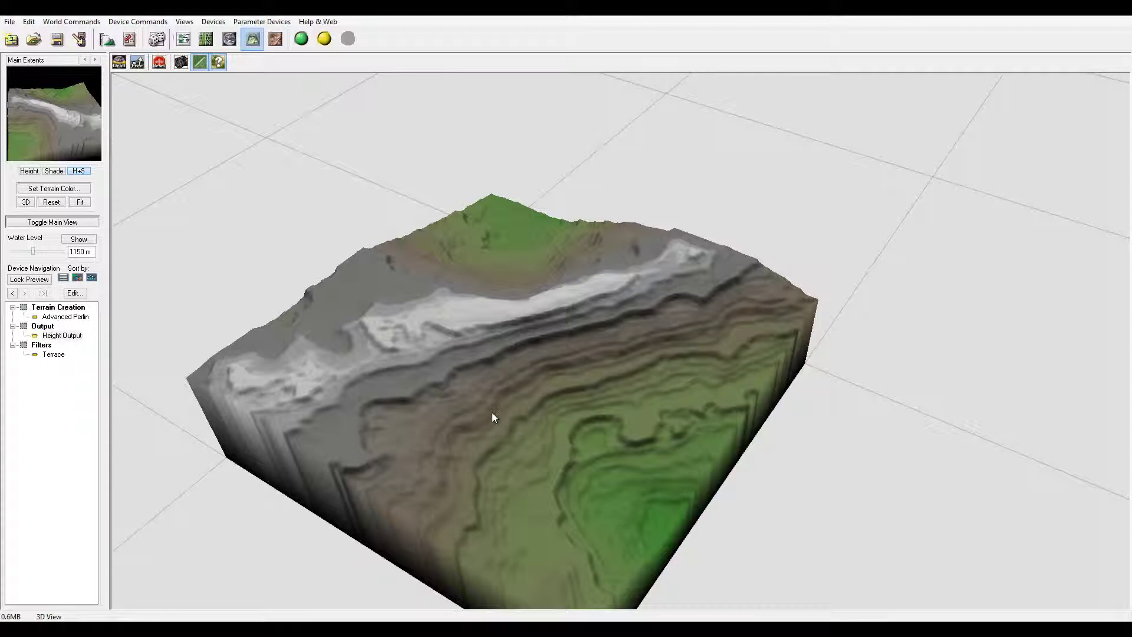
Compare the Advanced Perlin, Terrace and Height Output previews in the 3D view
click(59, 318)
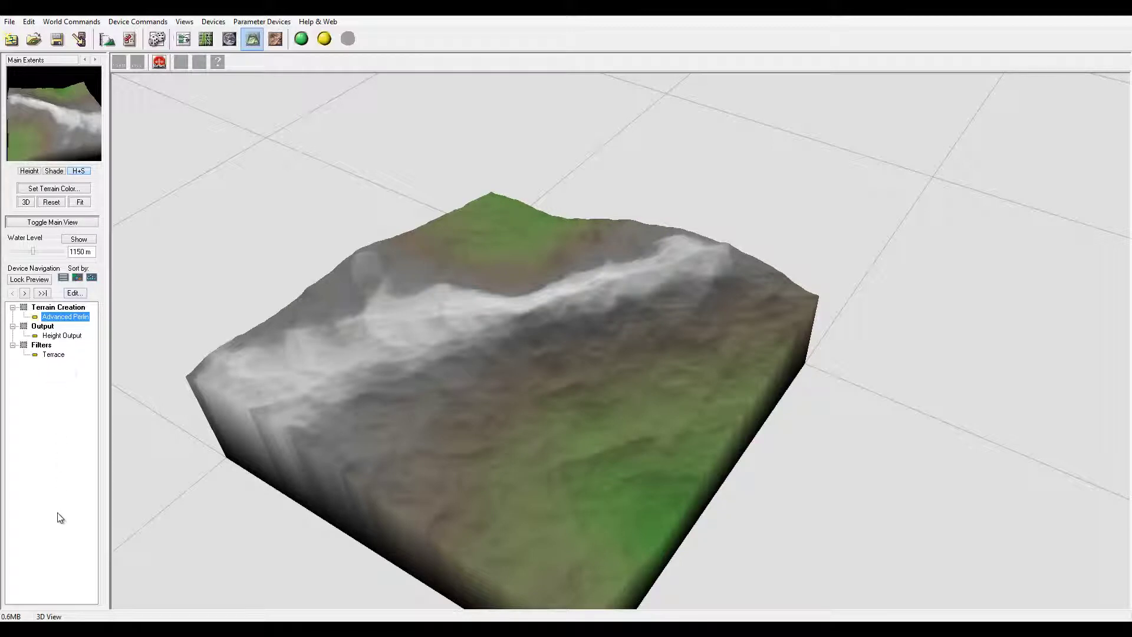
click(61, 352)
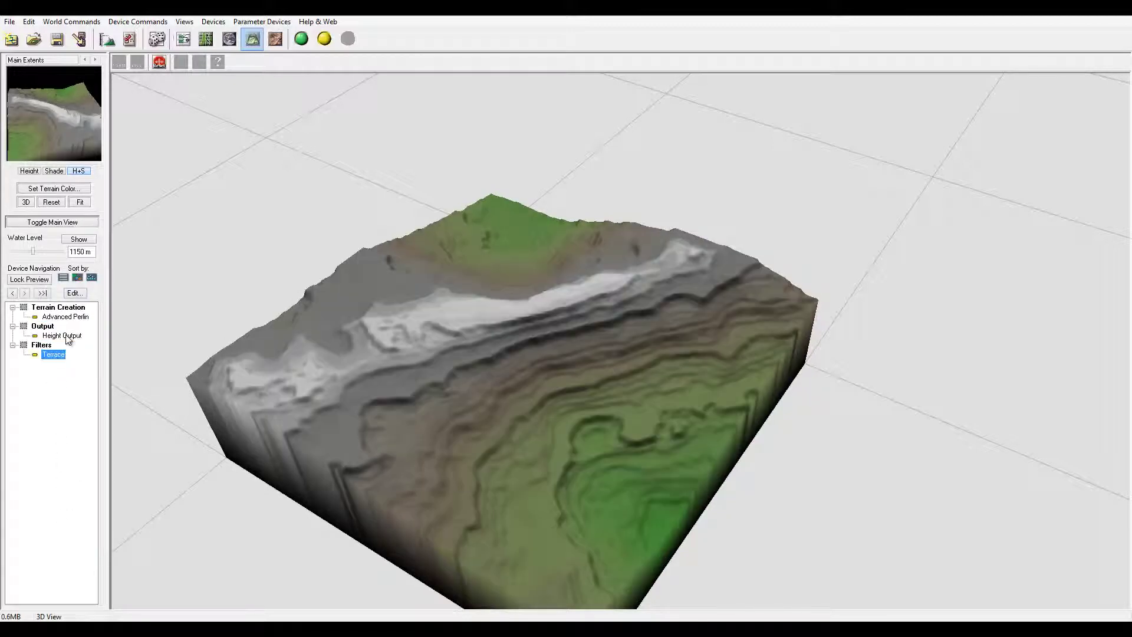
click(69, 336)
click(65, 317)
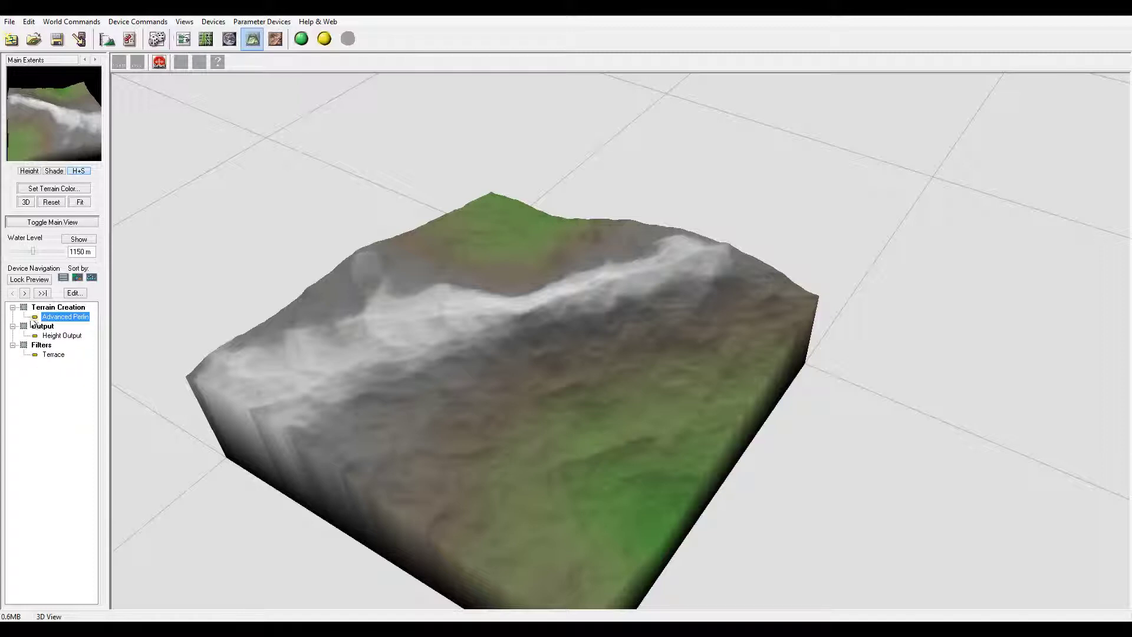
Rebuild the world, orbit the result, and display the final Height Output terrain
click(300, 39)
drag(447, 335, 381, 351)
drag(478, 320, 691, 304)
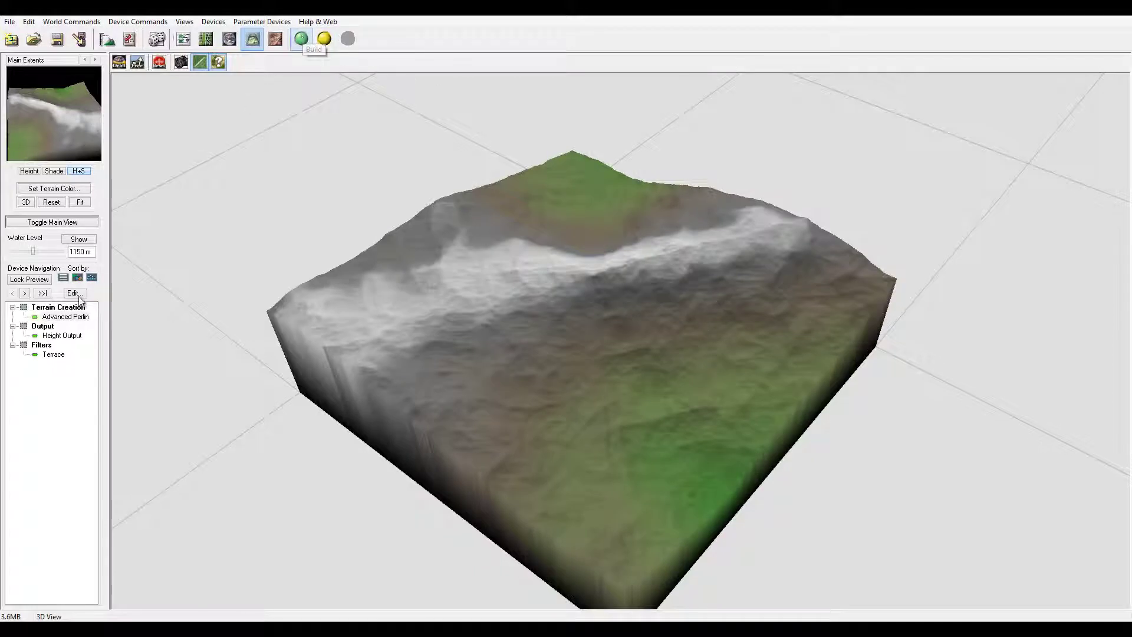
click(66, 337)
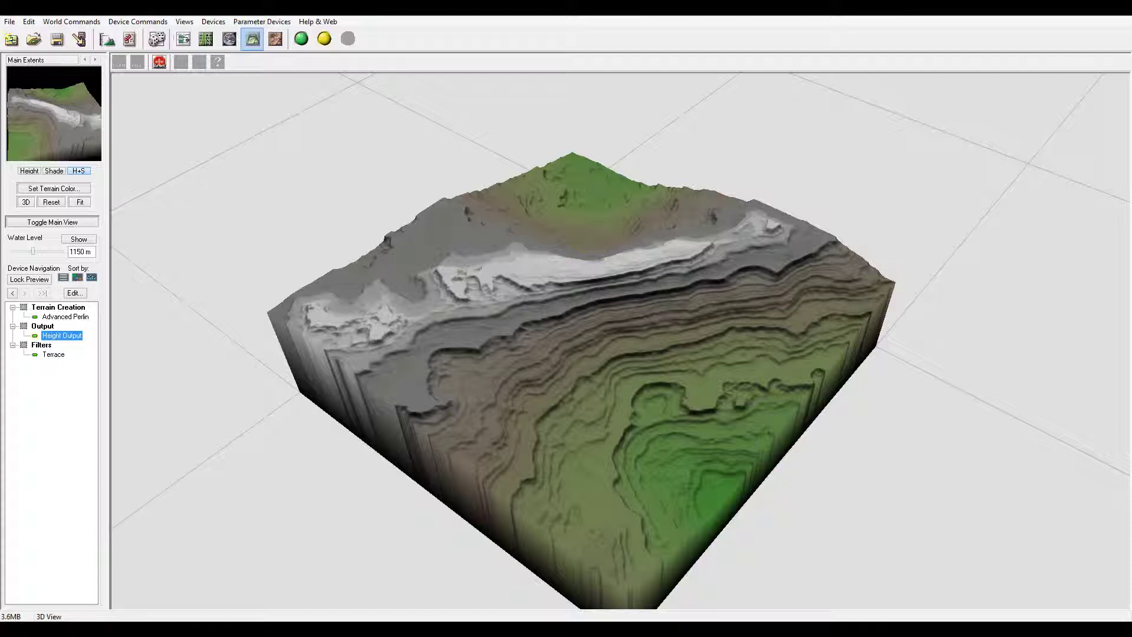
Reset the 3D view to frame the whole terrain with Full-detail Snapshot and detail texture on
click(173, 65)
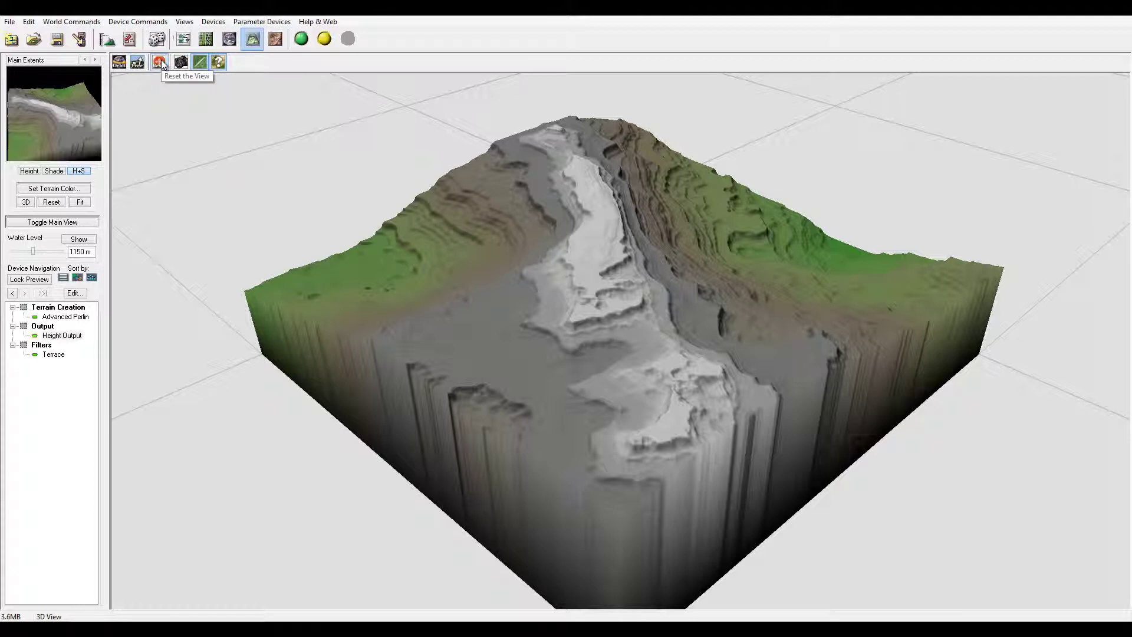
drag(696, 289, 639, 462)
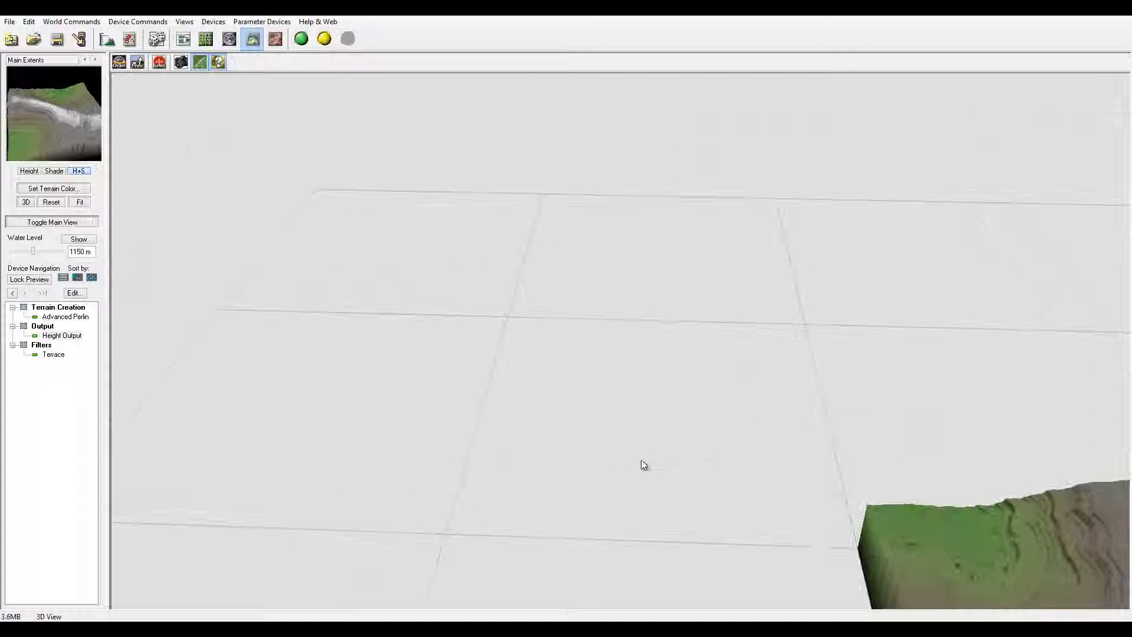
click(163, 63)
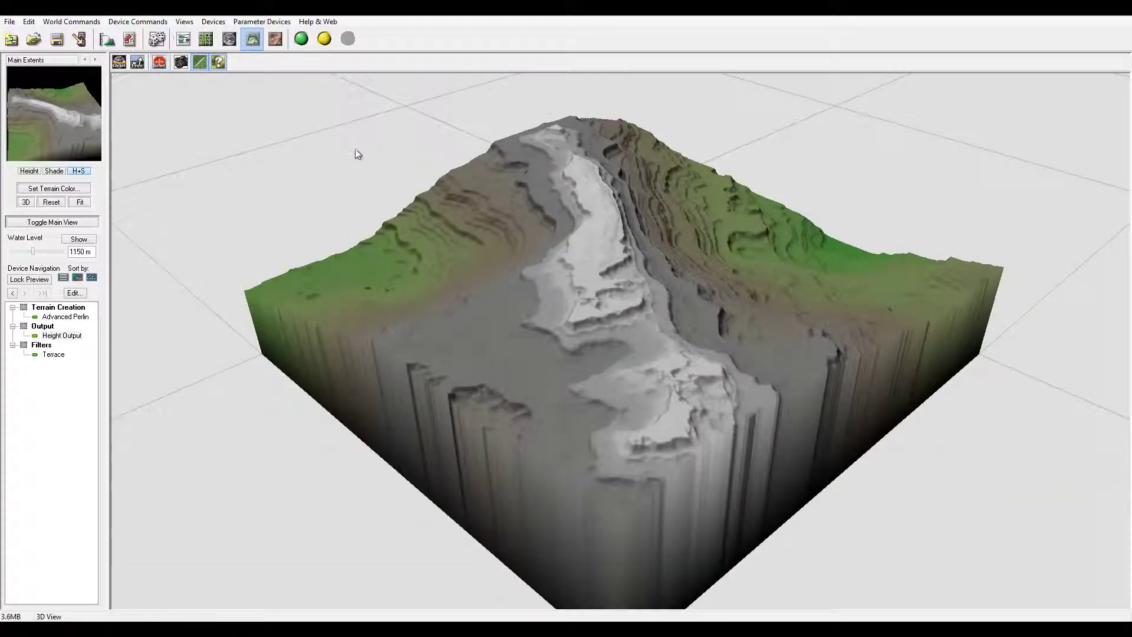
click(180, 63)
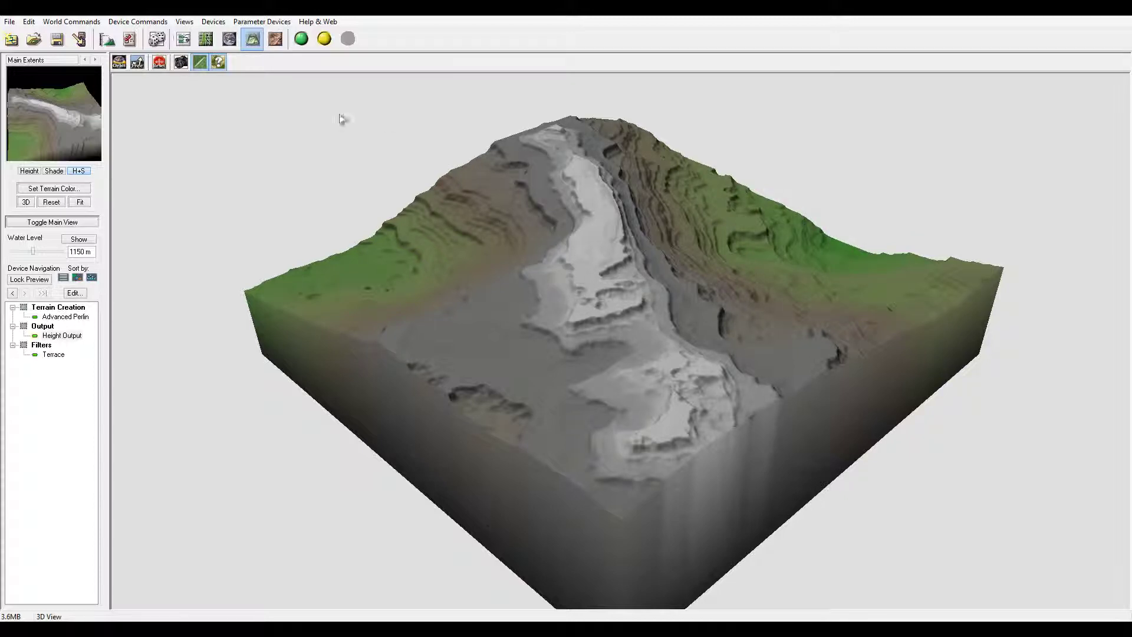
click(201, 61)
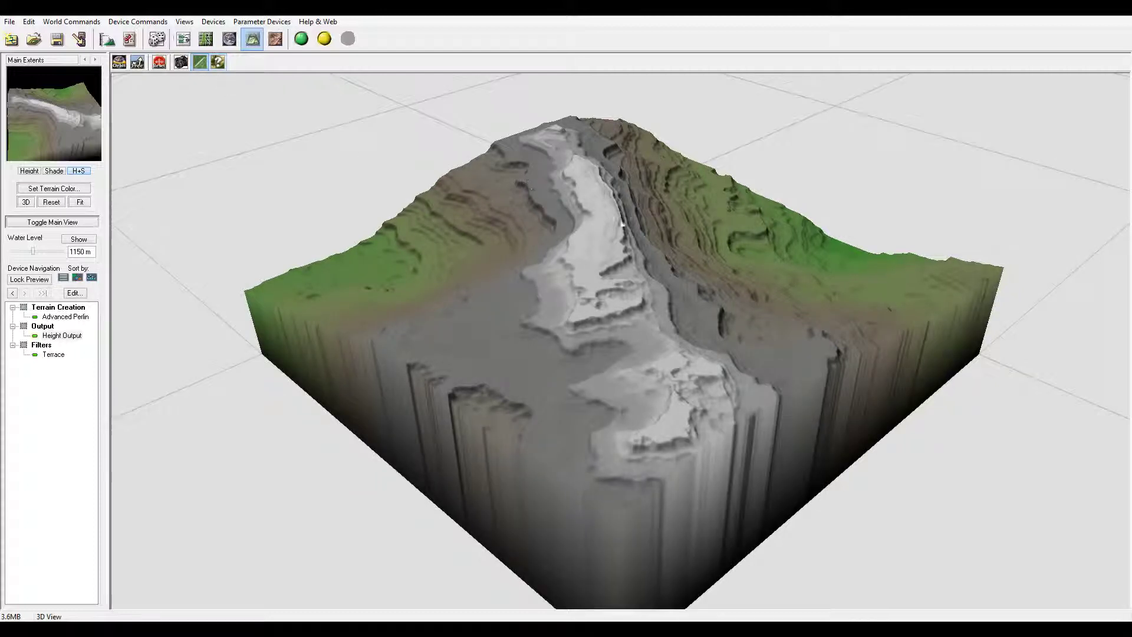
Preview Advanced Perlin and Height Output outputs, then close the heightfield output settings
click(65, 316)
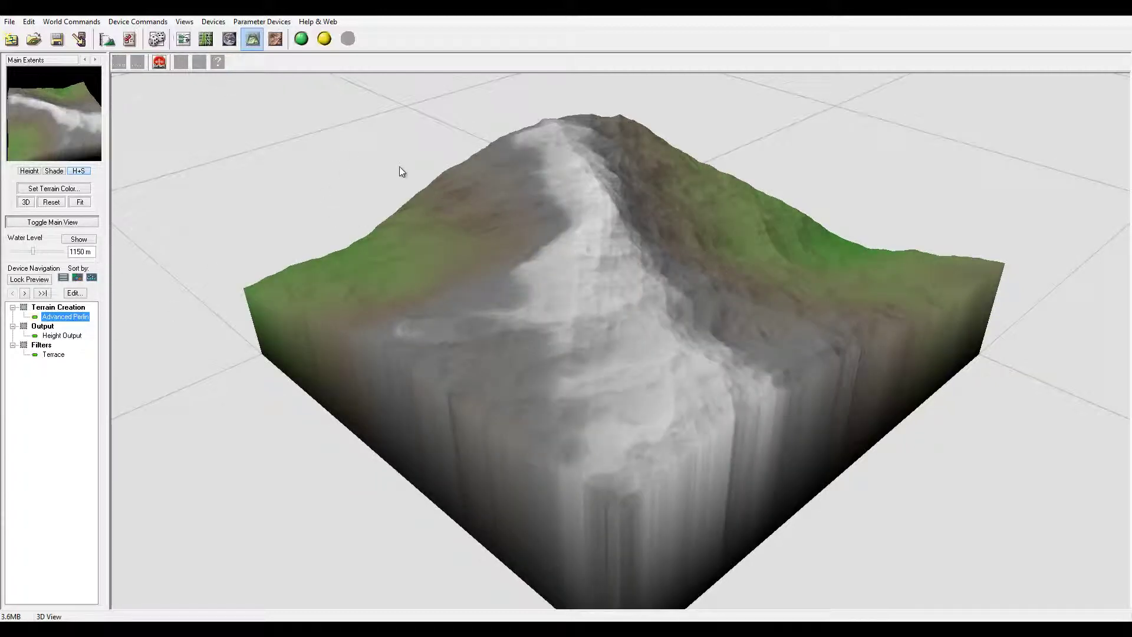
click(631, 274)
drag(628, 268, 663, 263)
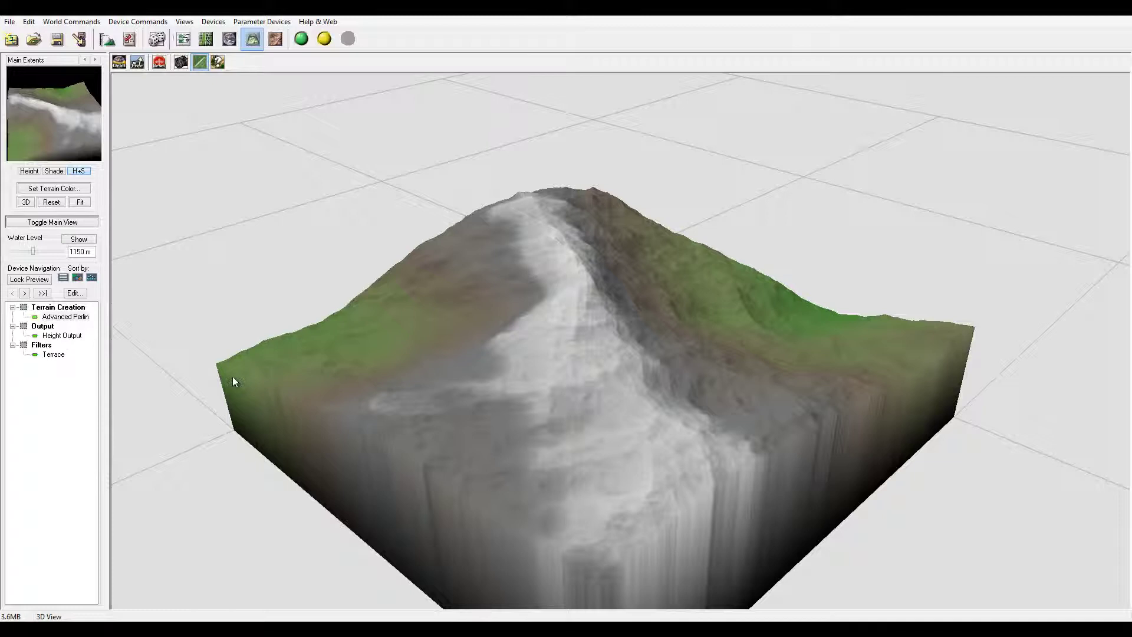
click(70, 335)
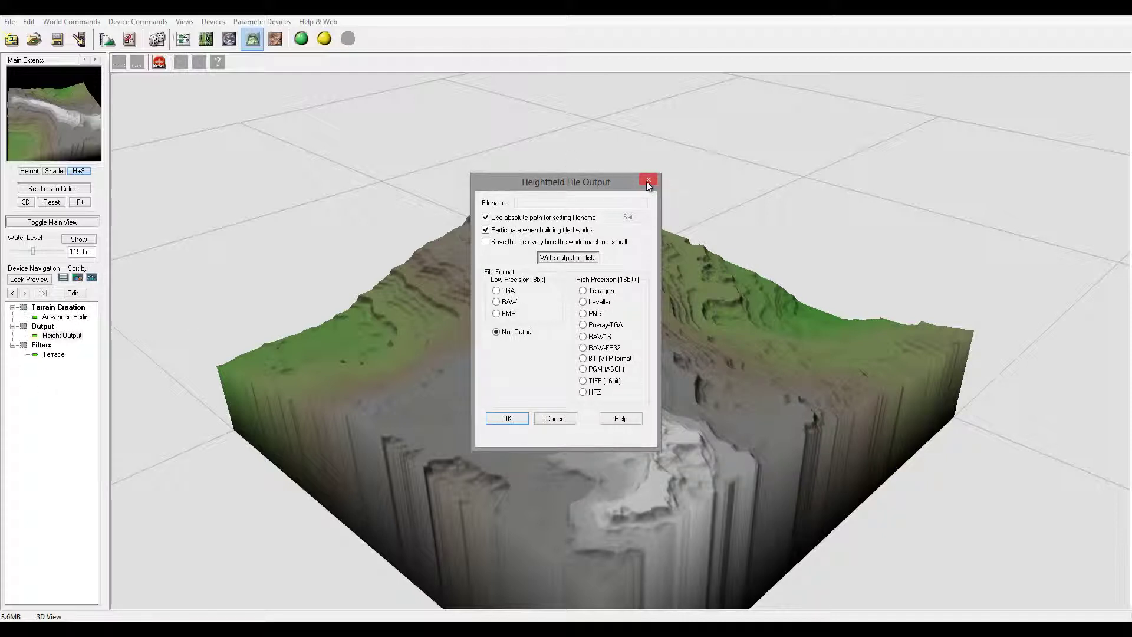
click(647, 181)
Raise the Terrace filter's Number of Terraces from 11 to 87 and rebuild the world
double_click(53, 355)
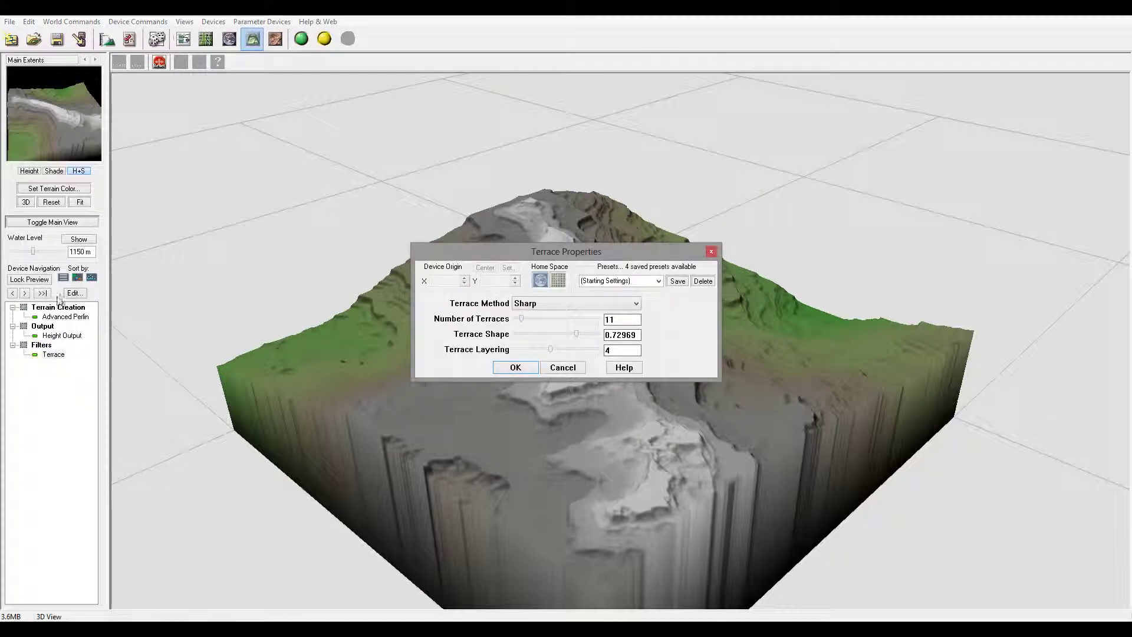
drag(521, 317, 557, 320)
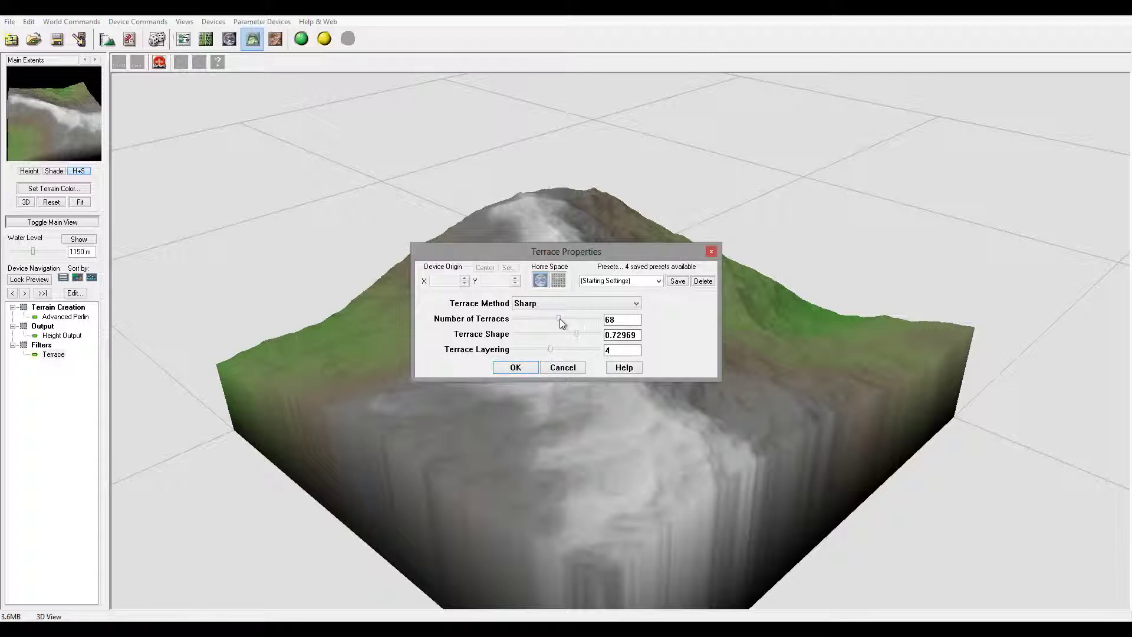
click(517, 367)
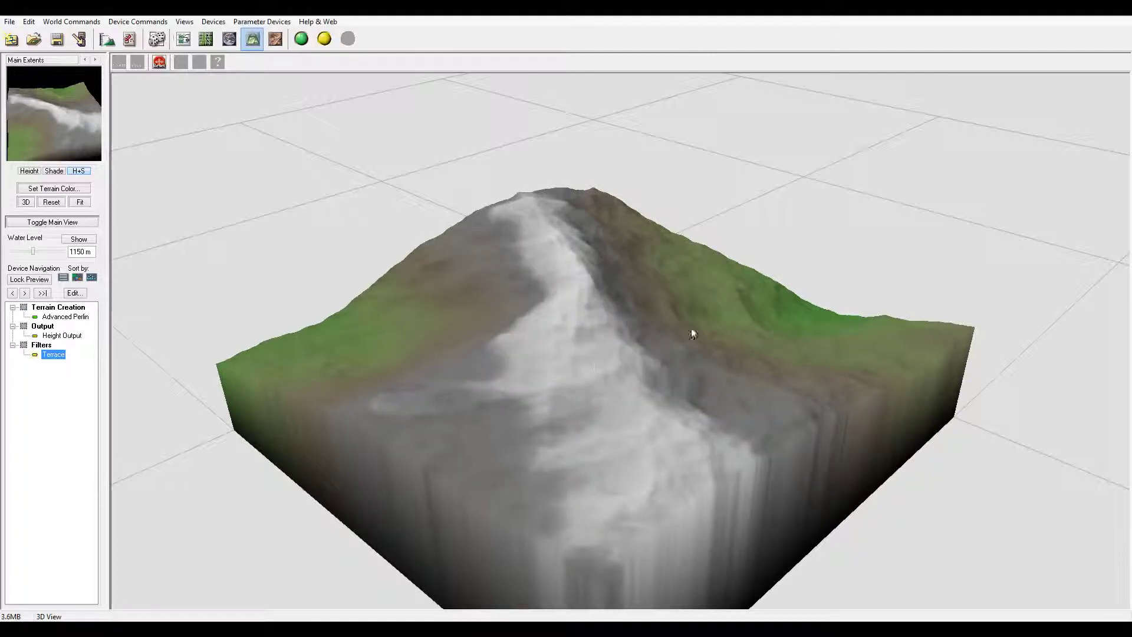
click(300, 43)
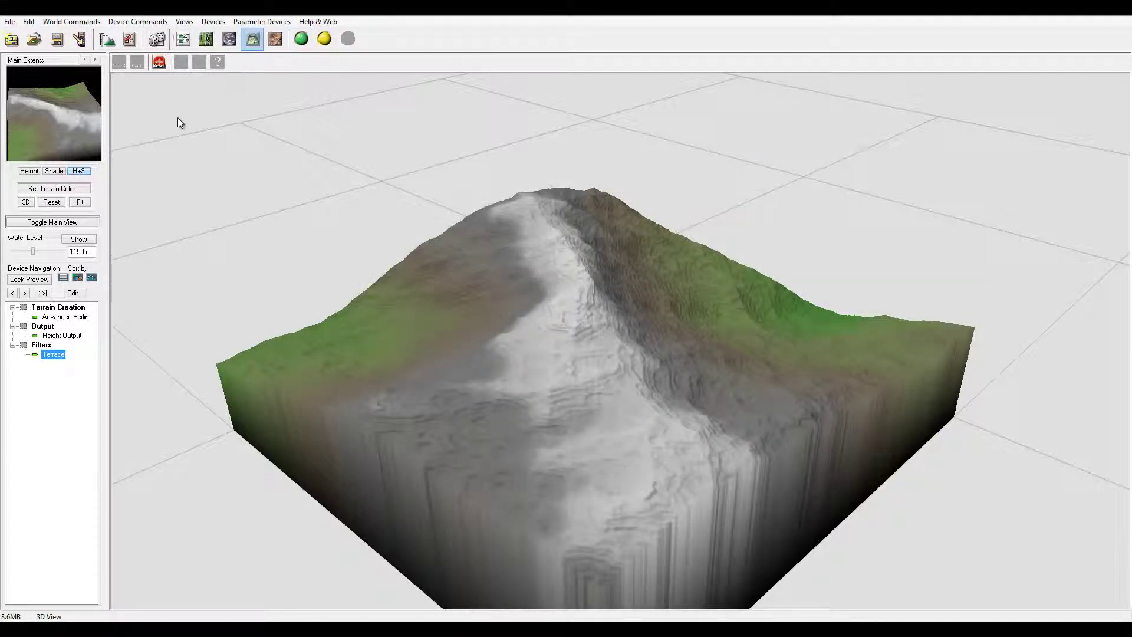
click(199, 63)
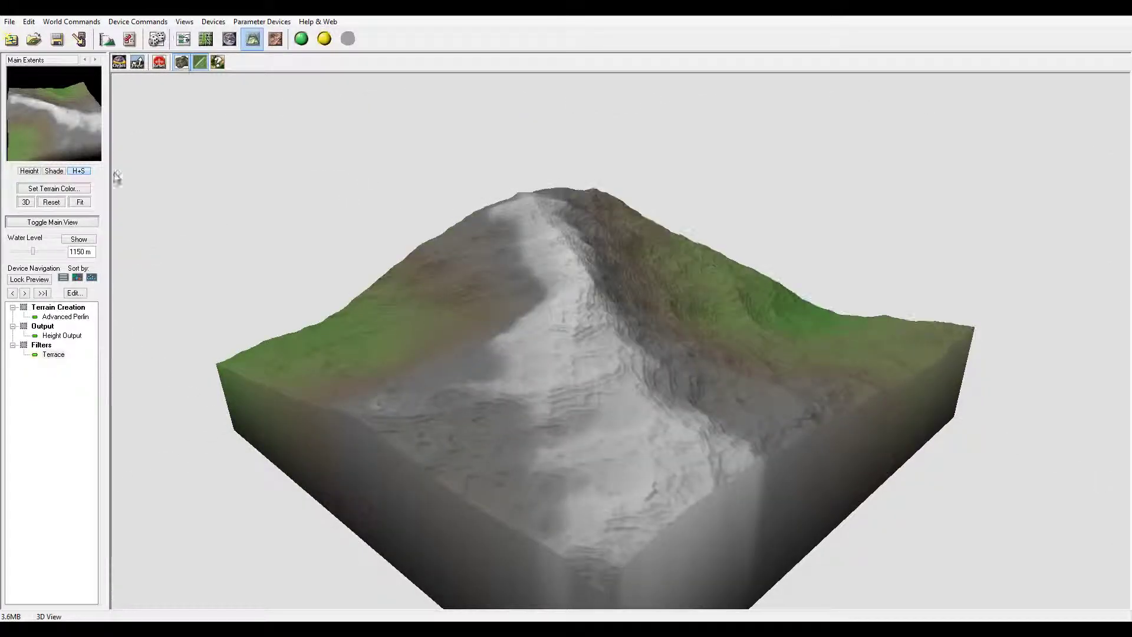
Set the Terrace filter to 97 terraces with layering 5
double_click(55, 354)
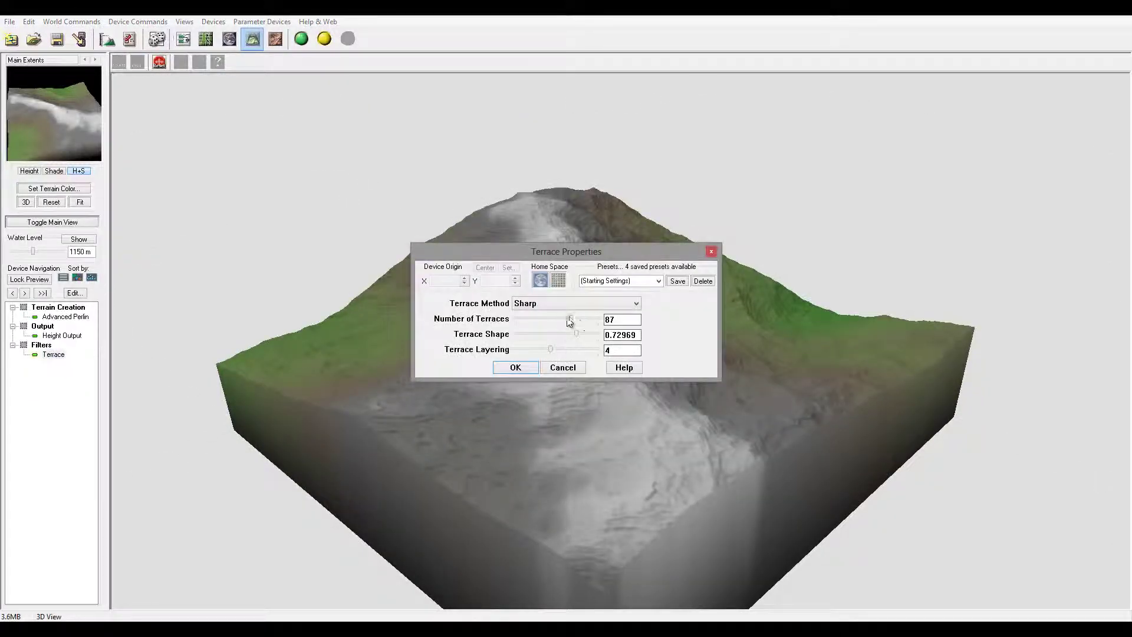
drag(568, 316, 576, 343)
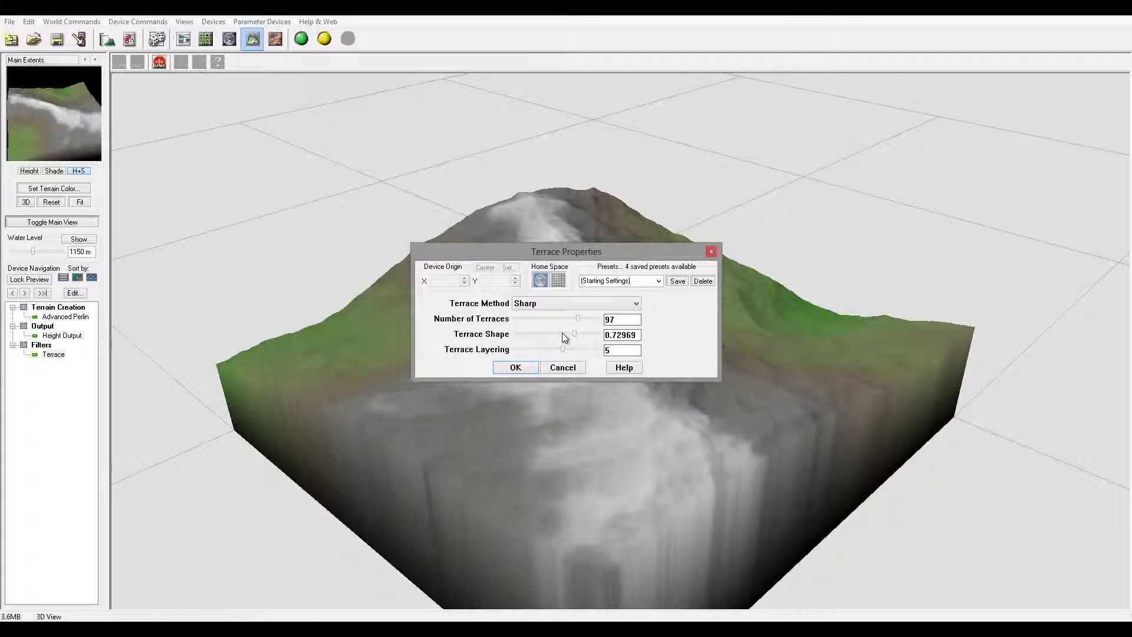
click(516, 367)
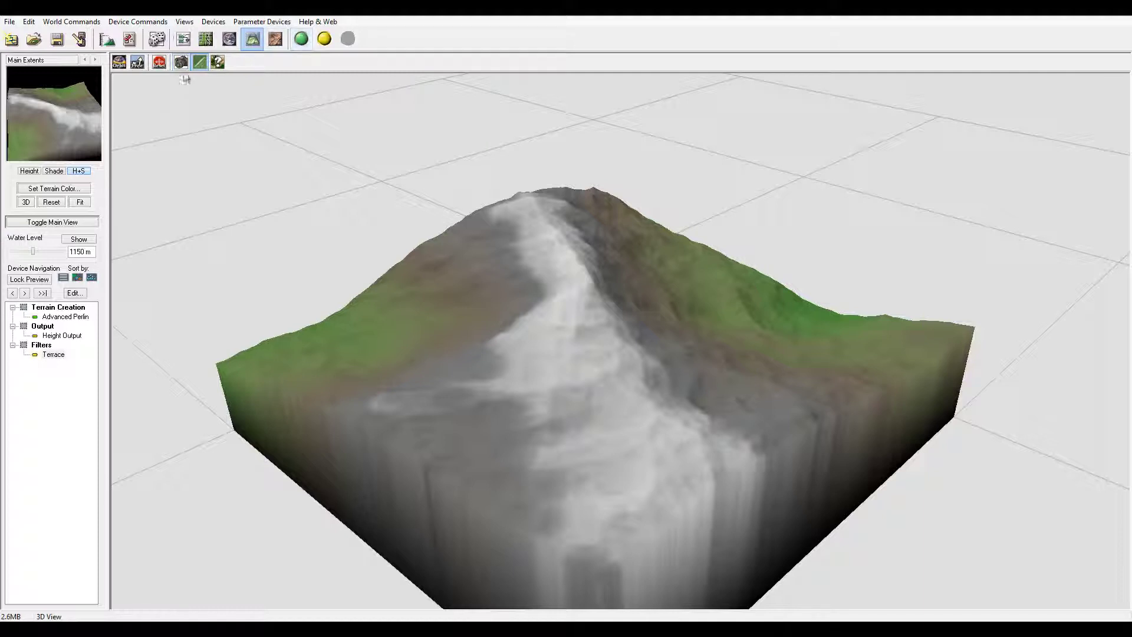
Rebuild the world with the 97-terrace settings
click(302, 39)
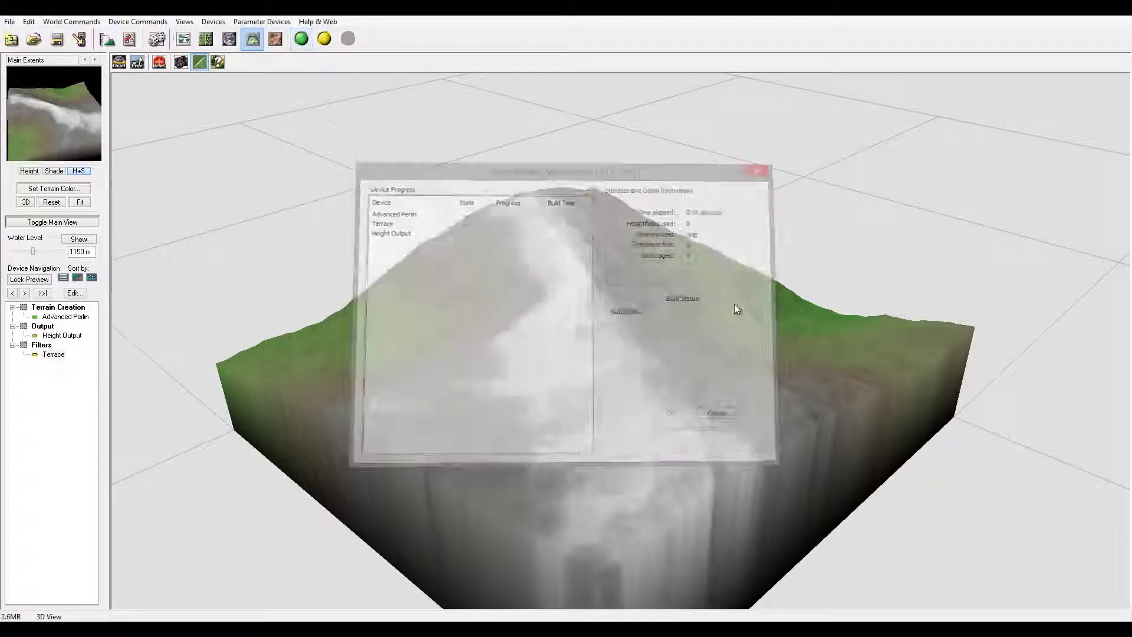